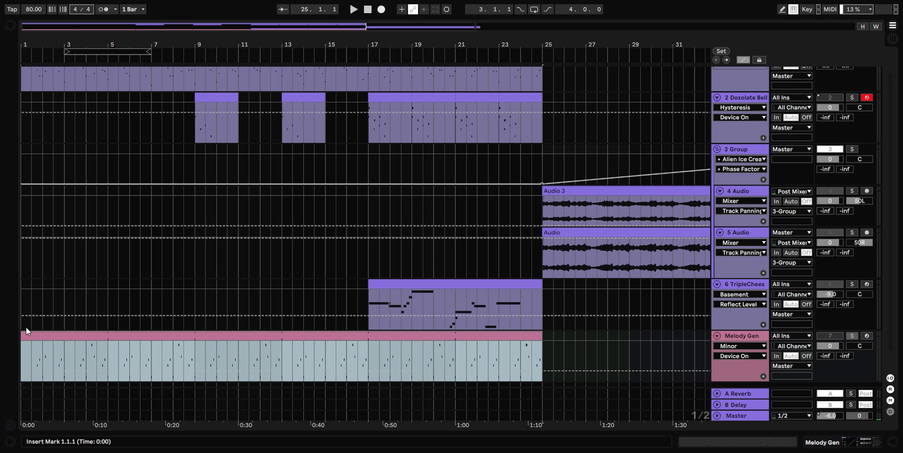
Examine the Melody Gen track's device chain and play back its MIDI clip
scroll(49, 337, down, 1)
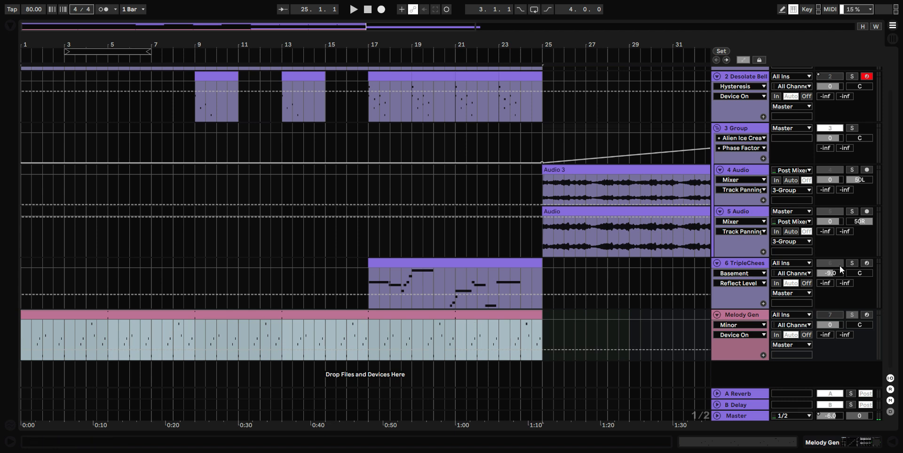
double_click(764, 317)
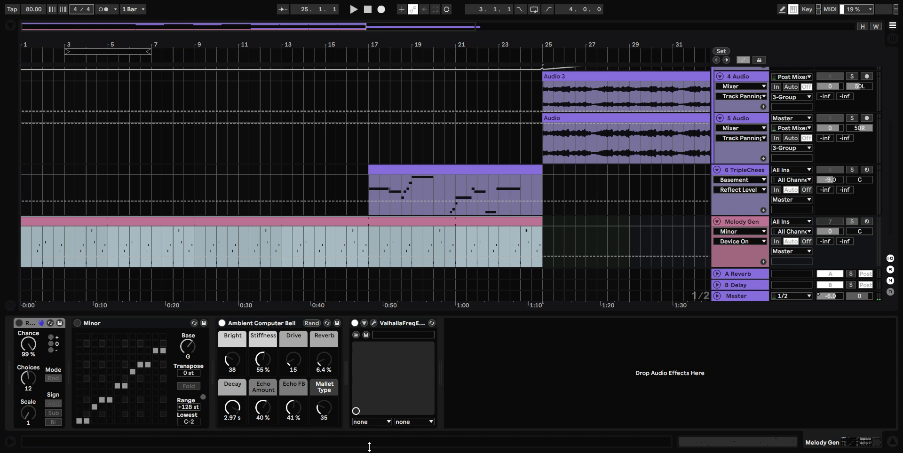
drag(369, 447, 369, 450)
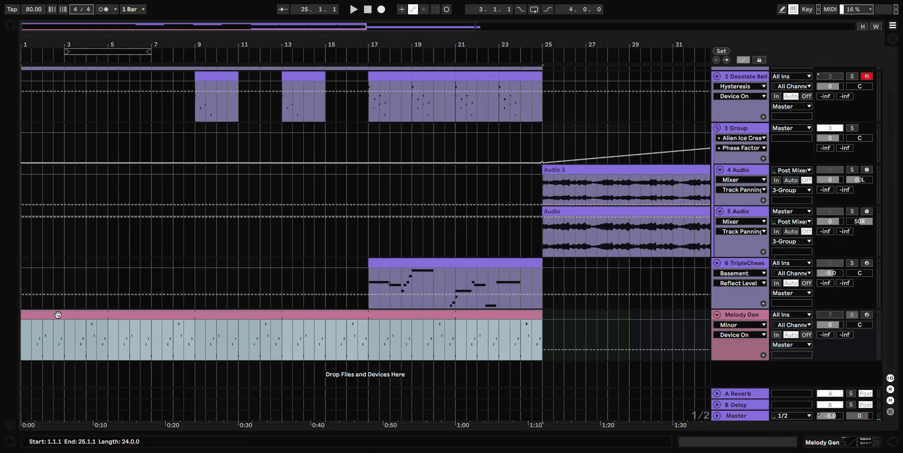
key(space)
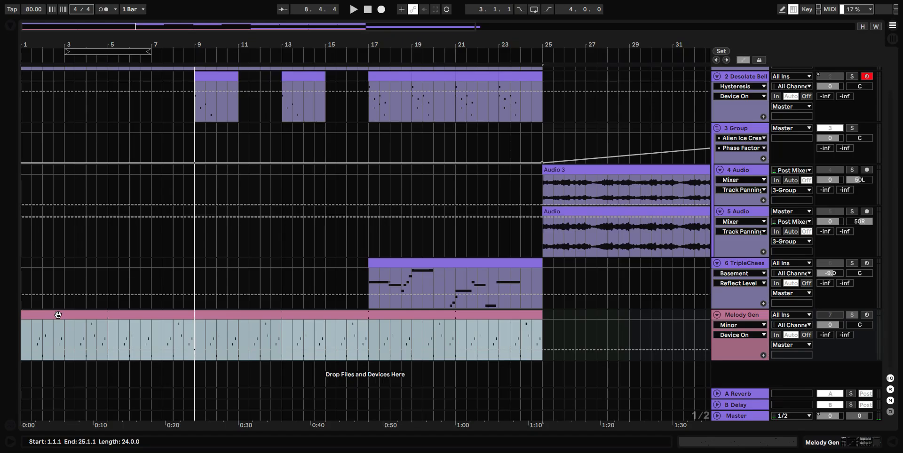
Turn on the Random and Minor scale devices on the Melody Gen track
double_click(746, 317)
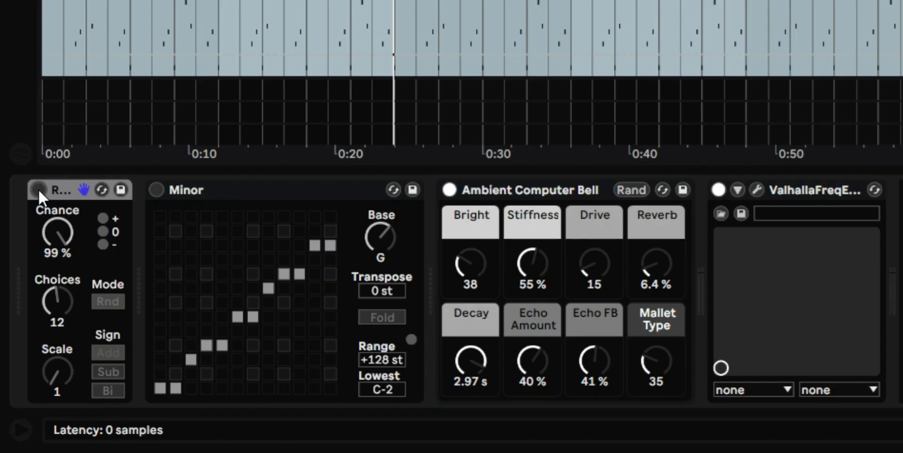
click(20, 324)
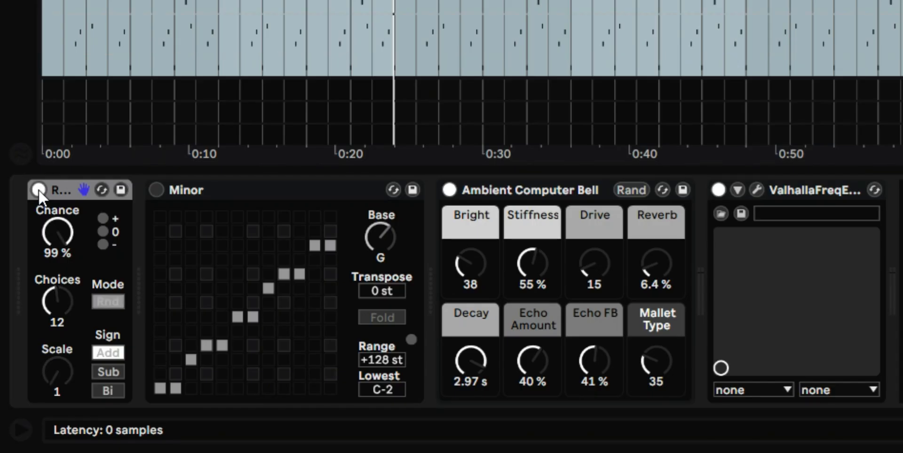
click(158, 190)
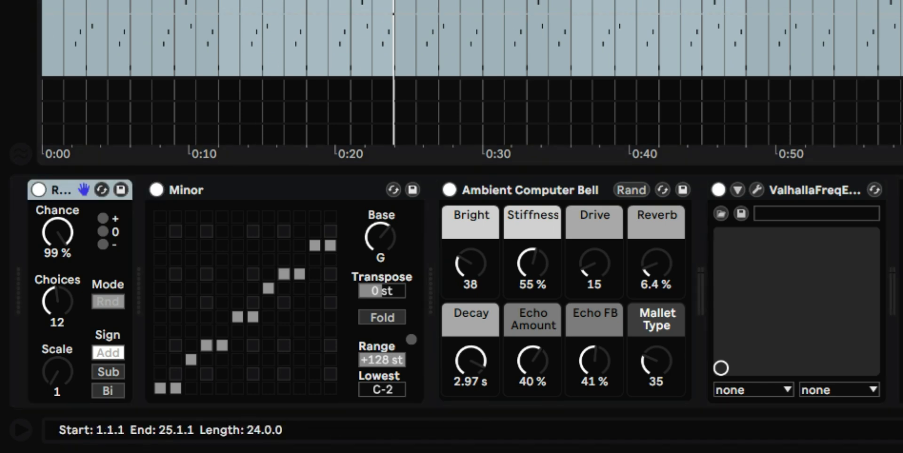
Insert a new MIDI track below the Melody Gen track
scroll(471, 94, down, 2)
right_click(740, 250)
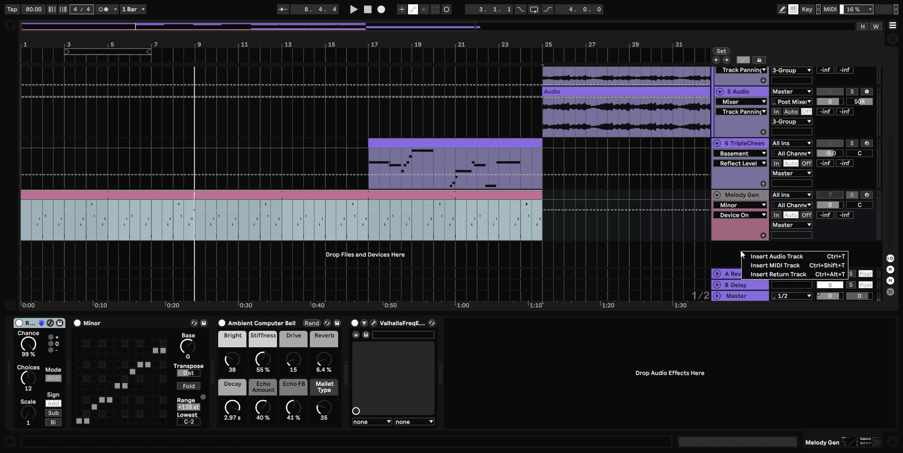
click(757, 265)
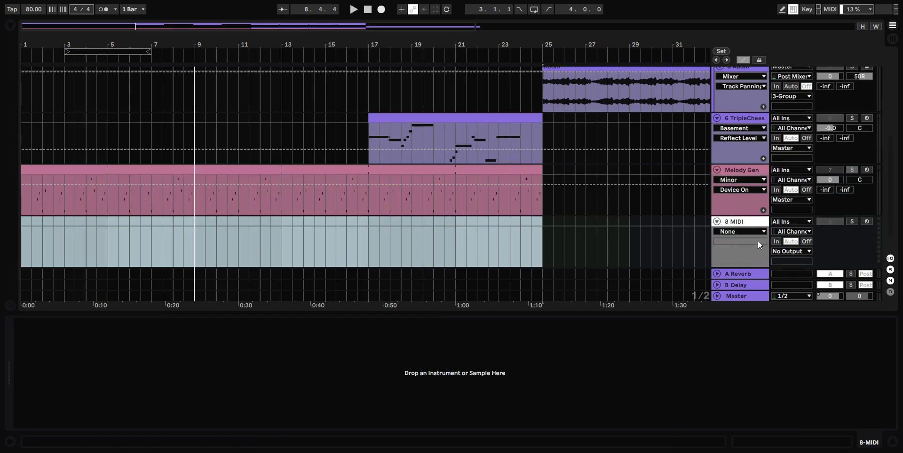
Set the new MIDI track's input to Melody Gen and arm the track for recording
click(784, 222)
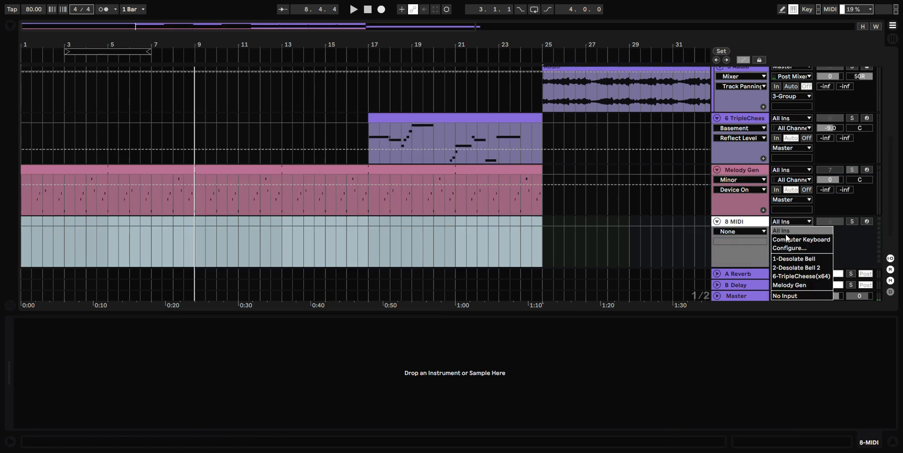
click(791, 287)
click(863, 220)
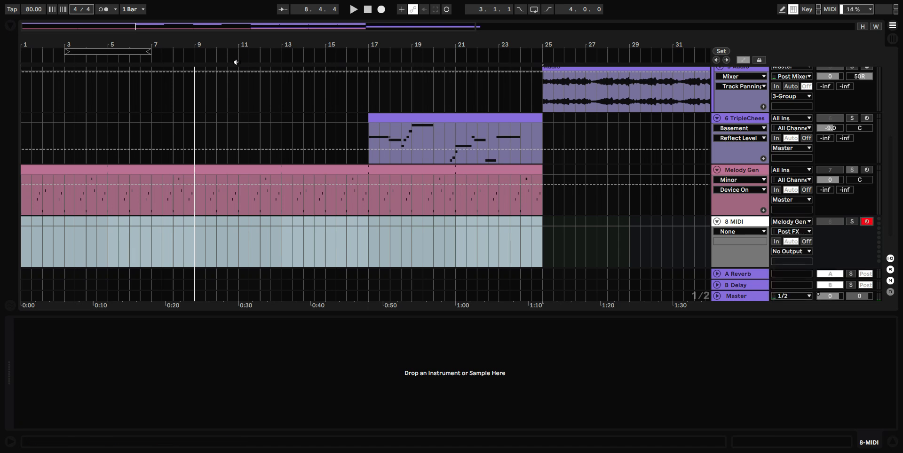
Record about four bars of Melody Gen's MIDI output onto the 8 MIDI track
click(354, 9)
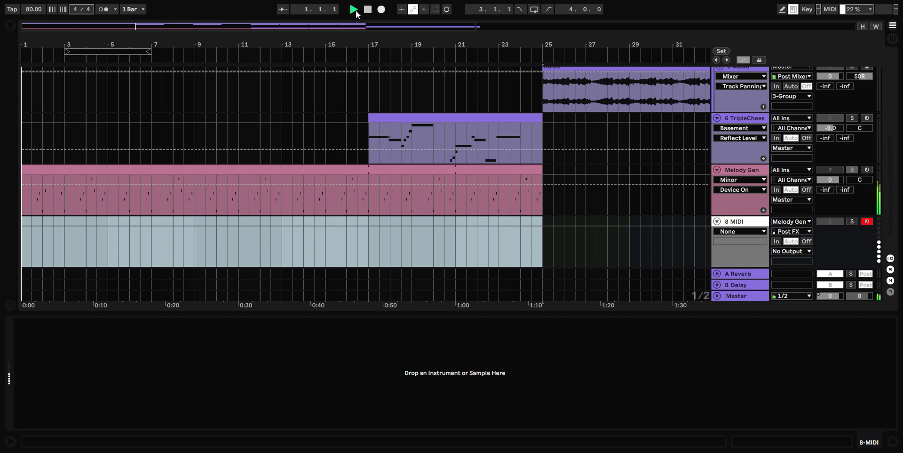
click(381, 10)
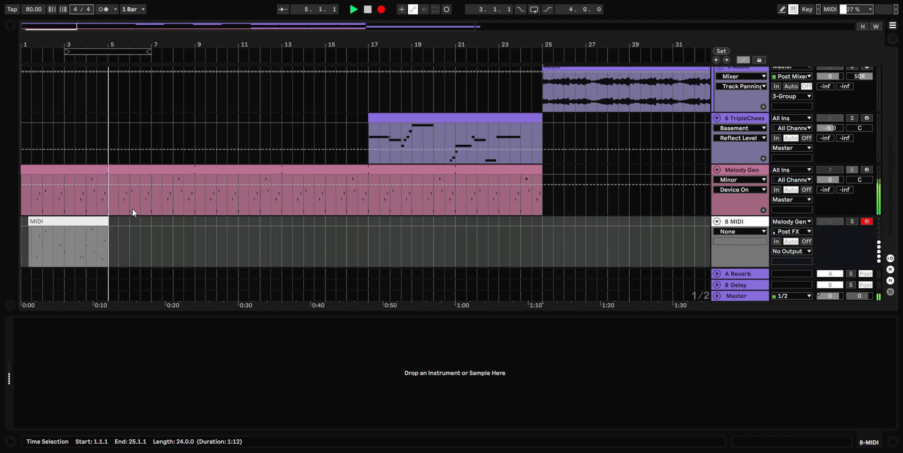
key(space)
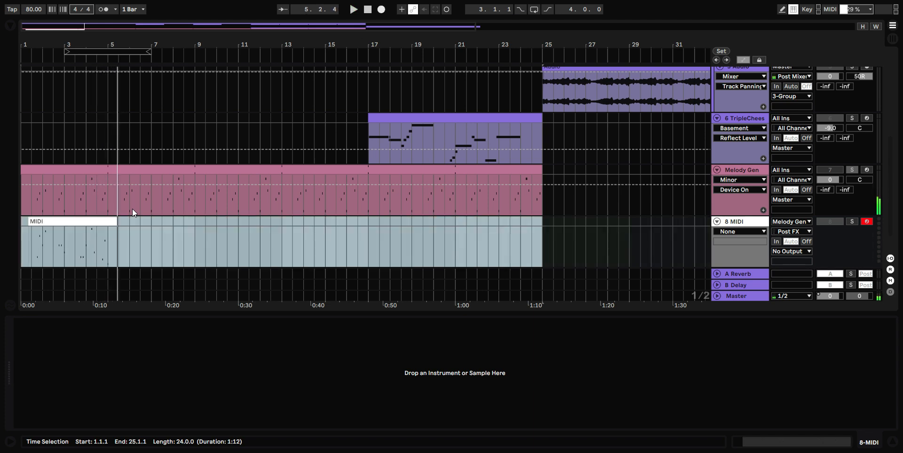
click(131, 227)
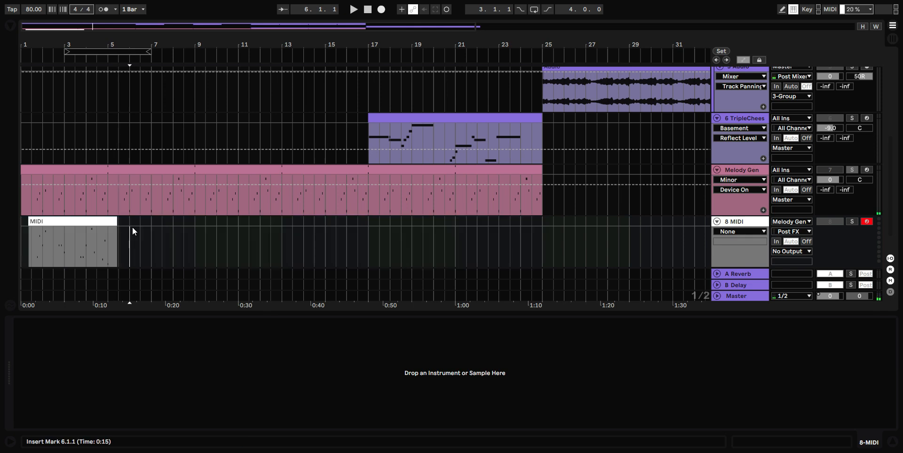
Copy the Ambient Computer Bell instrument from the Melody Gen track to the 8 MIDI track
click(752, 171)
click(241, 318)
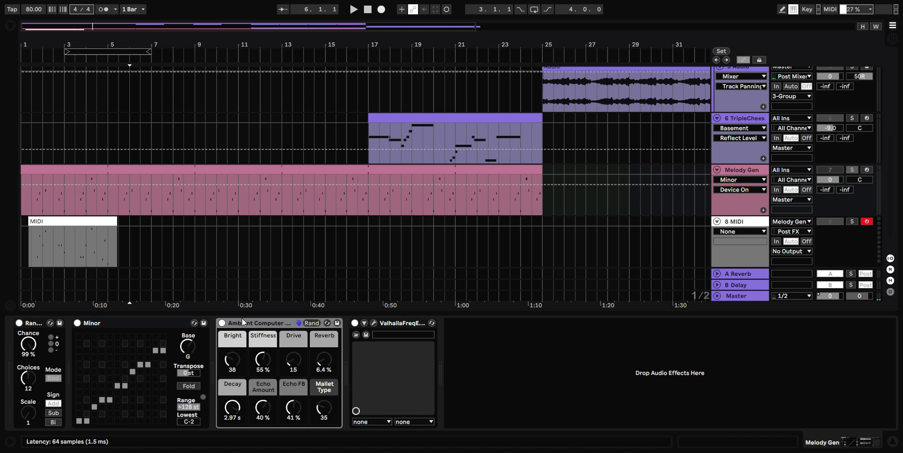
click(744, 225)
click(386, 369)
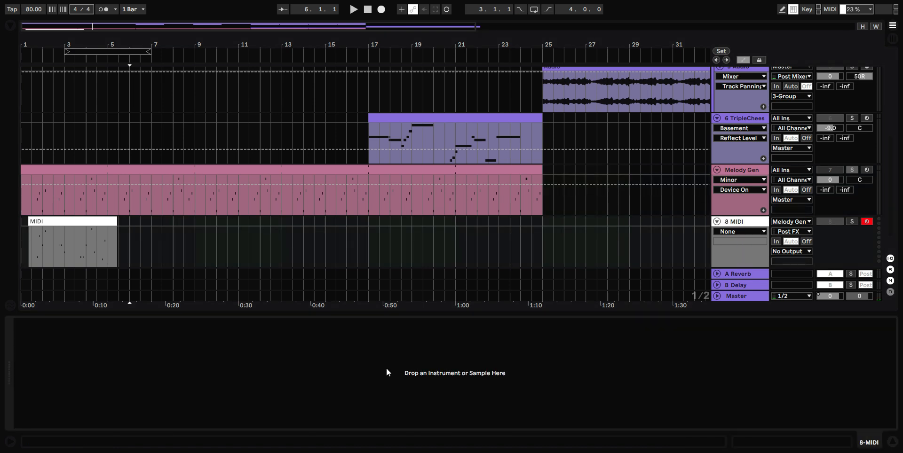
key(ctrl+v)
Audition the recorded MIDI clip with its notes open, and set its track's MIDI input to No Input
click(83, 225)
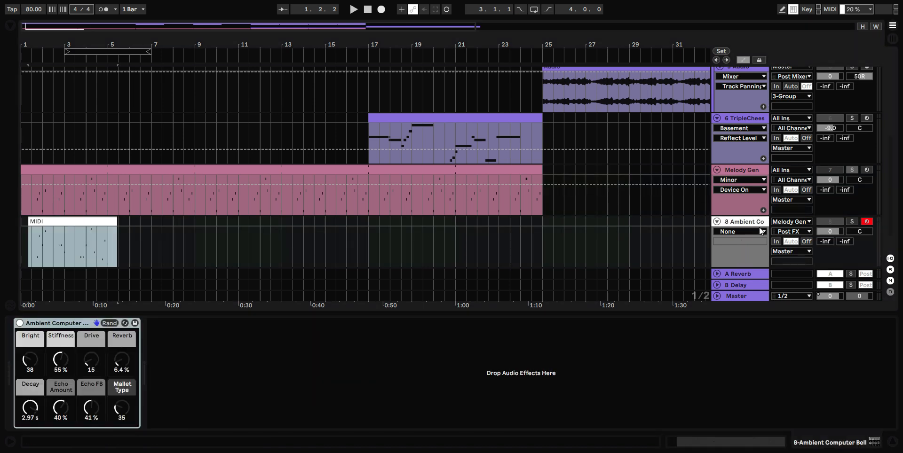
key(space)
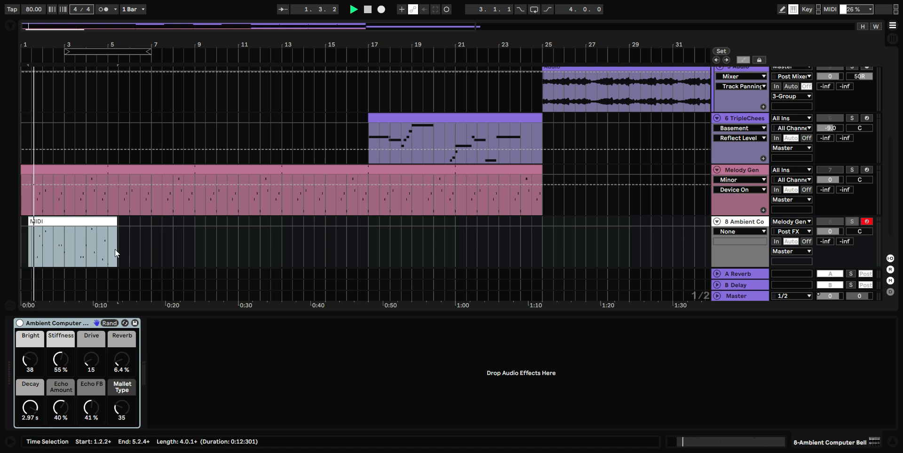
double_click(55, 230)
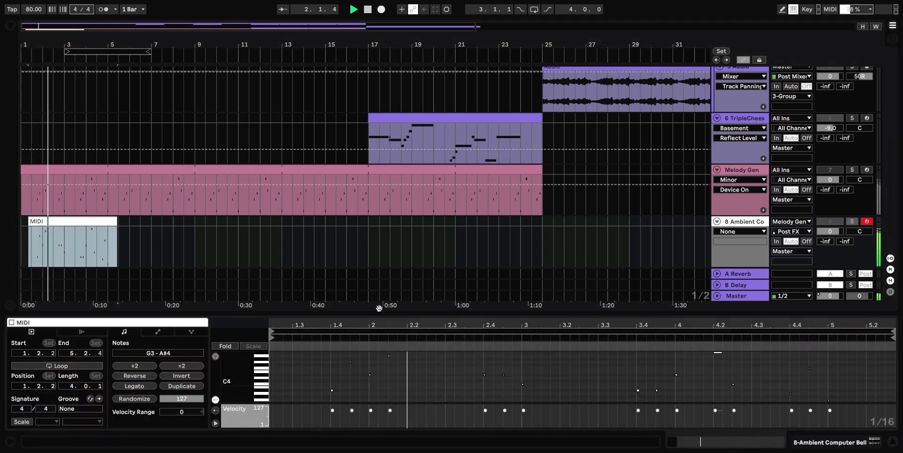
key(space)
click(799, 222)
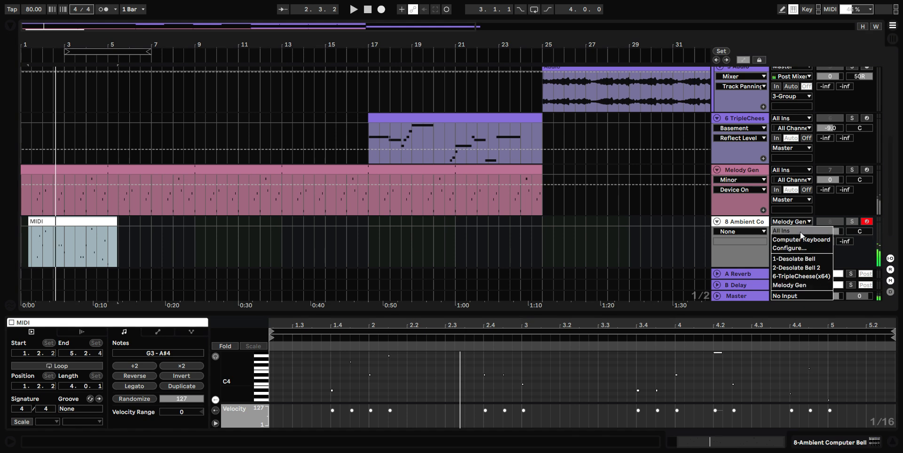
click(795, 295)
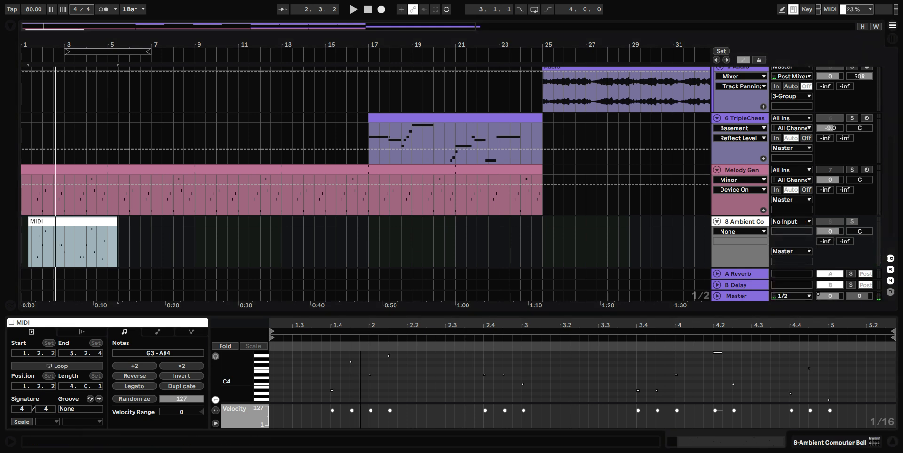
Enlarge the note editor and examine the first few notes of the recorded melody
drag(360, 315, 360, 112)
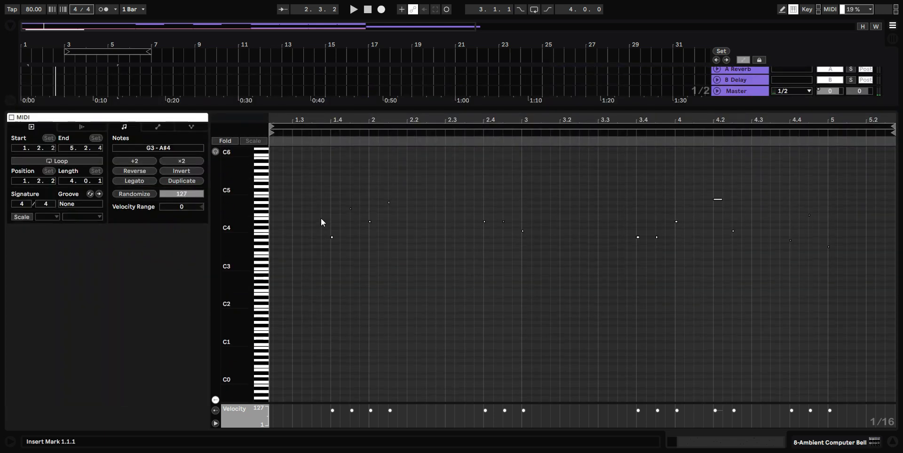
drag(328, 245, 337, 224)
drag(150, 199, 257, 173)
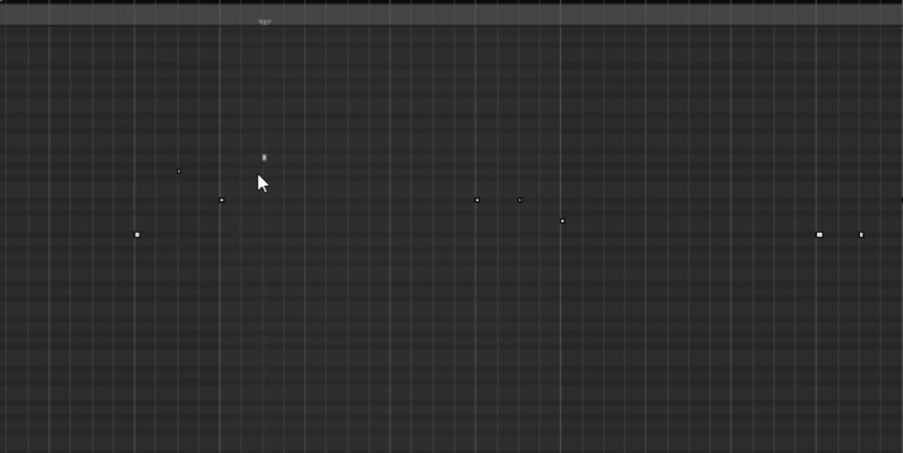
click(284, 170)
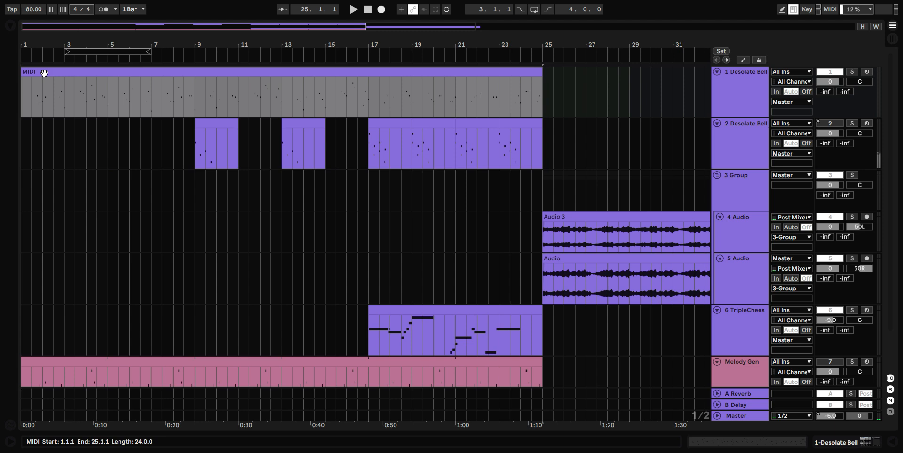
Play back the 1 Desolate Bell clip from the start and review the Melody Gen track's device chain
key(space)
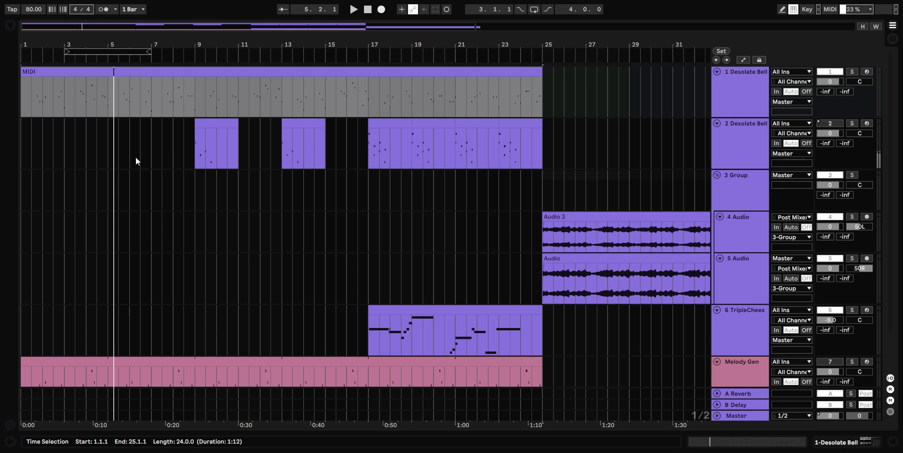
double_click(730, 359)
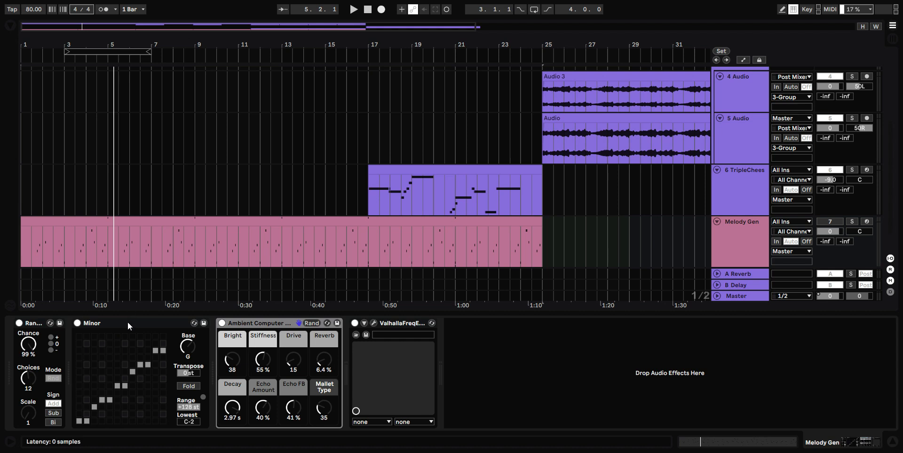
drag(132, 313, 133, 449)
scroll(162, 167, up, 2)
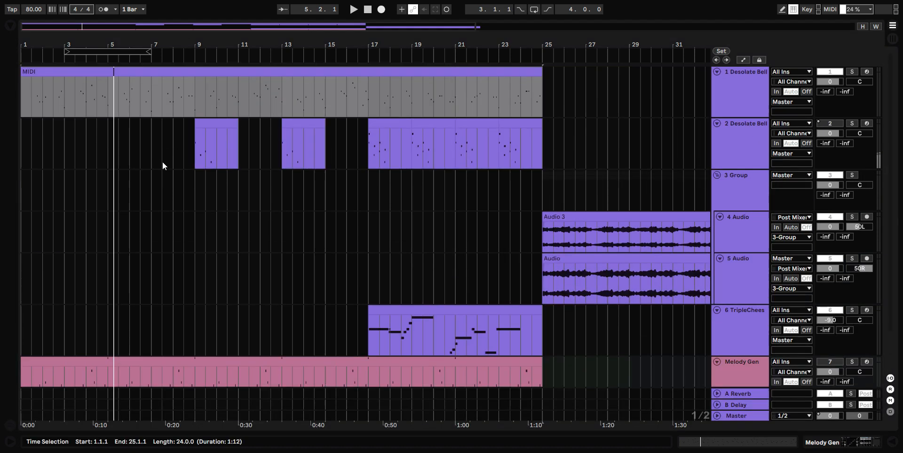
Play the arrangement from the second Desolate Bell track's clip at bar 9, and from the TripleCheese clip at bar 17
click(121, 102)
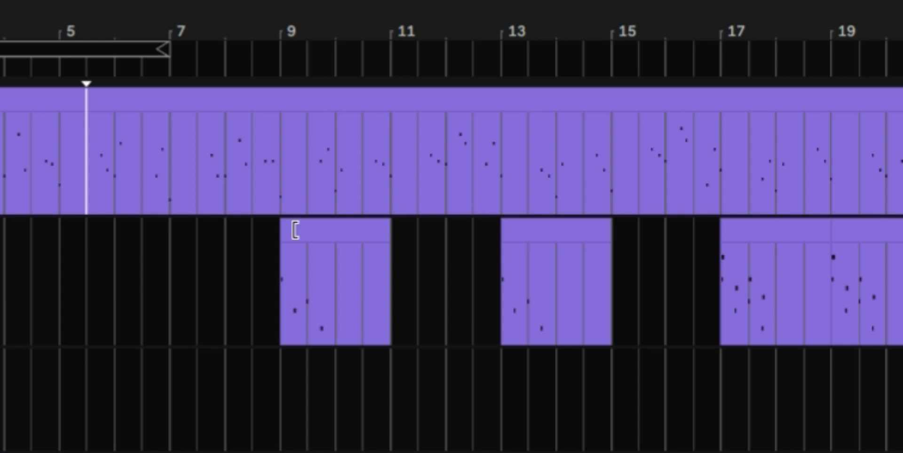
click(200, 123)
key(space)
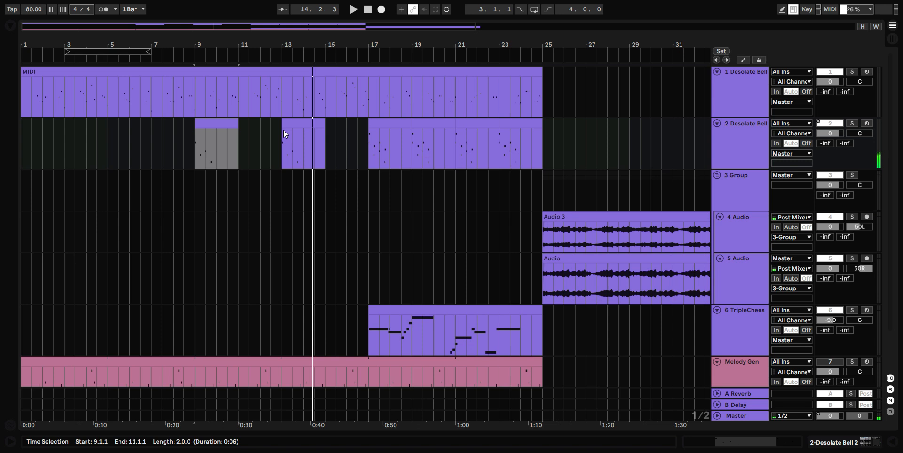
click(374, 312)
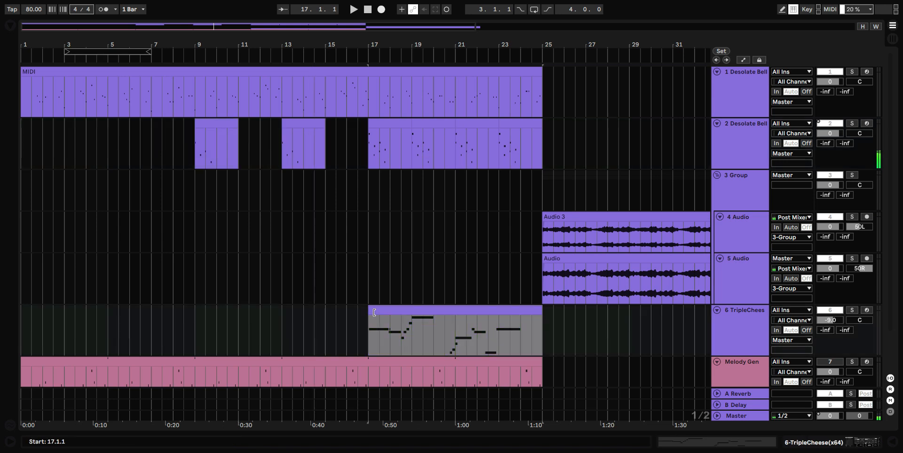
key(space)
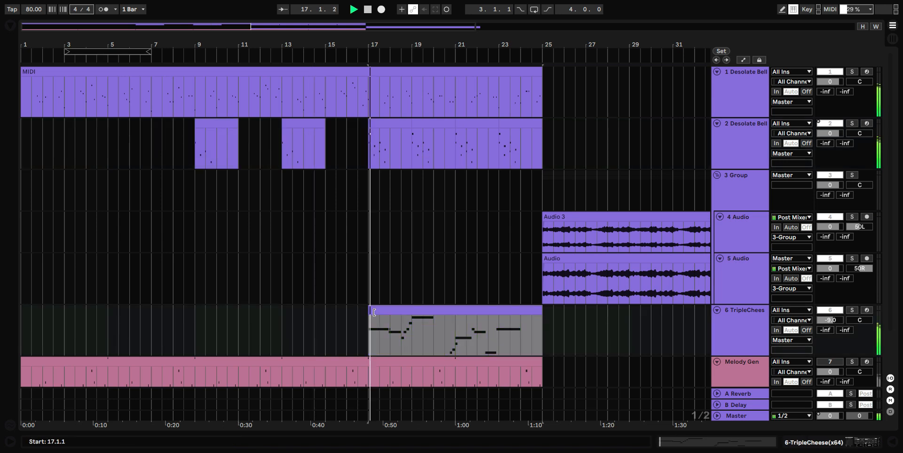
Review the Triple Cheese instrument's settings and the device chain on the 6 TripleCheese track
double_click(724, 329)
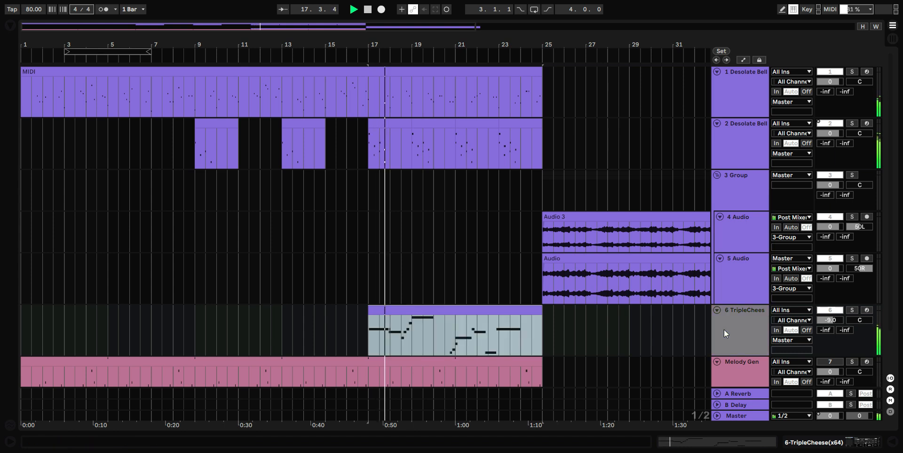
click(38, 324)
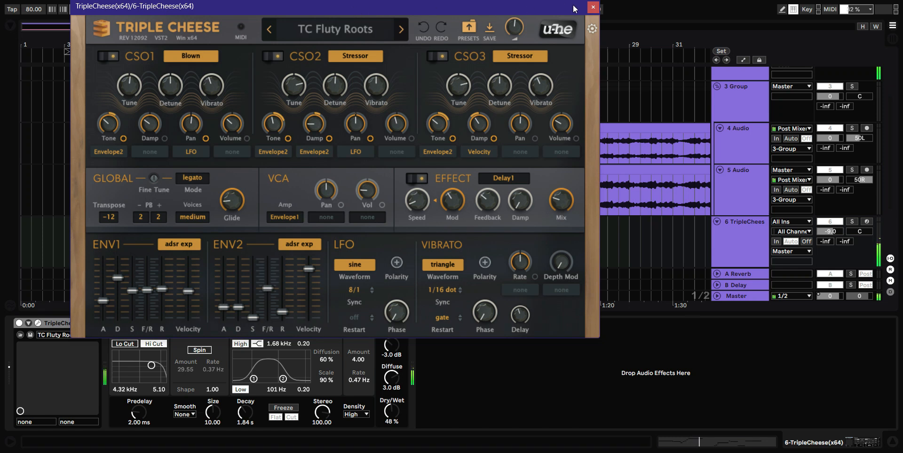
click(595, 6)
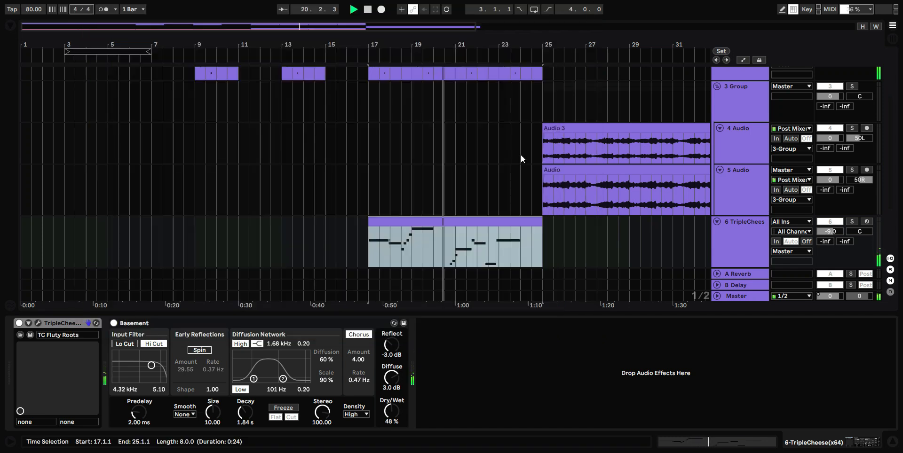
Look over the arrangement's tracks up to bar 25 during playback, stop playback, and return the insert marker to bar 1
drag(470, 315, 465, 388)
drag(497, 44, 497, 25)
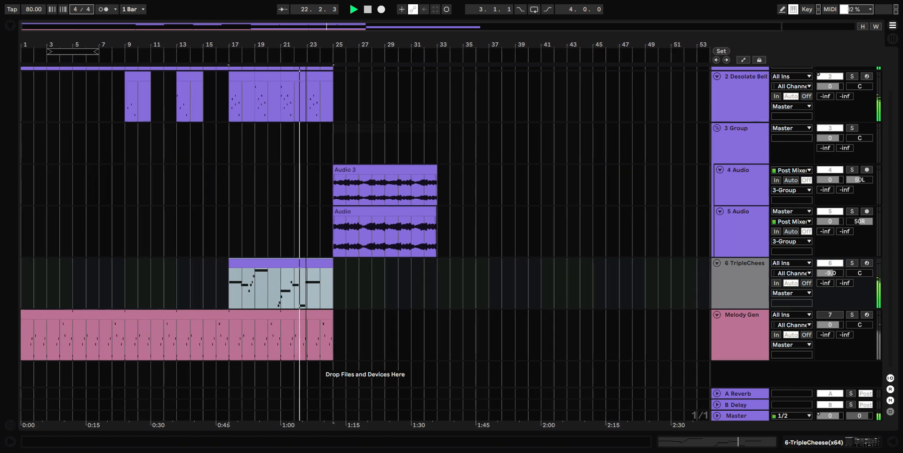
click(296, 231)
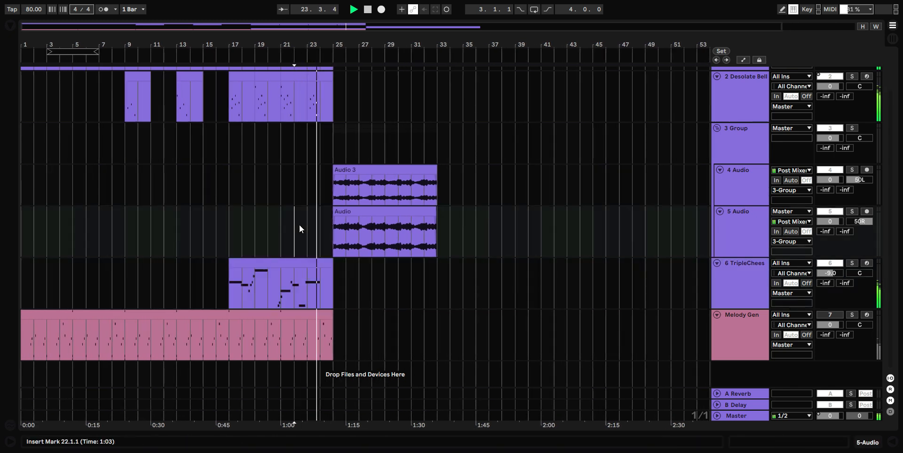
scroll(299, 225, up, 2)
scroll(299, 225, up, 3)
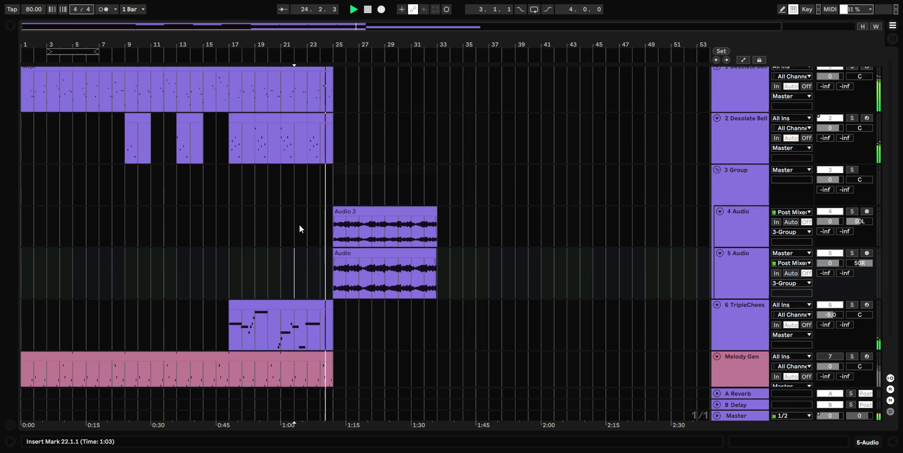
click(24, 238)
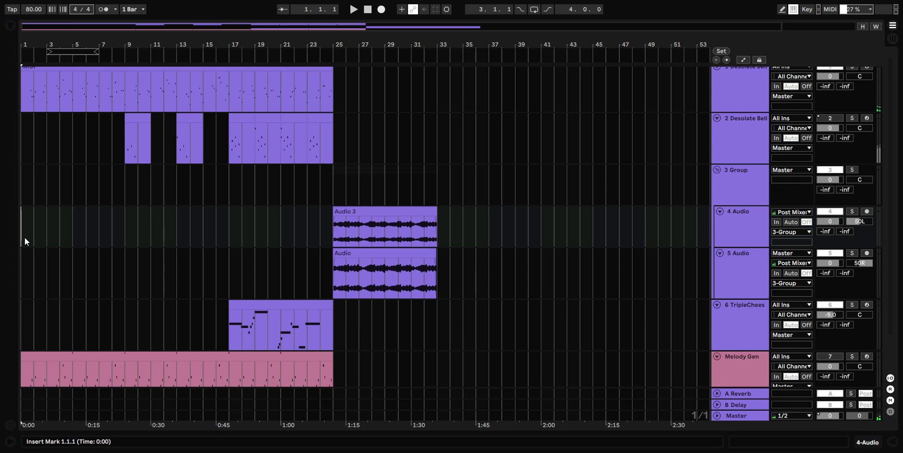
Review the notes of the Melody Gen clip and the device chain on its track
scroll(25, 238, down, 3)
click(42, 315)
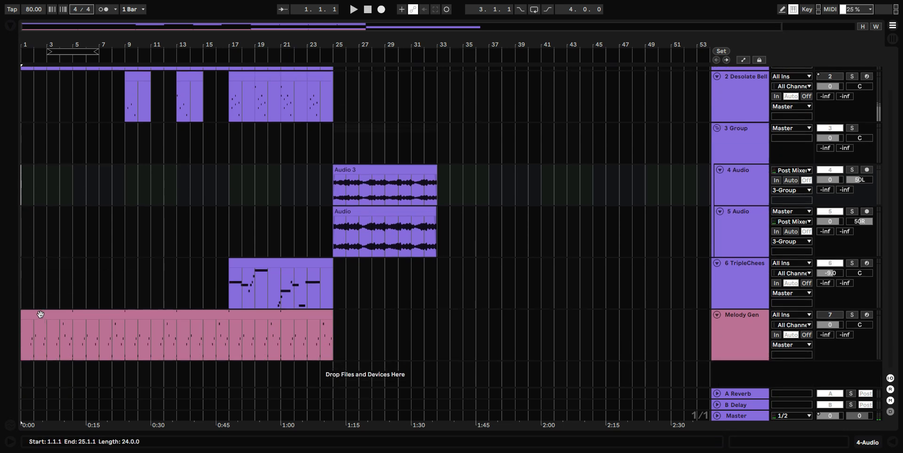
double_click(42, 315)
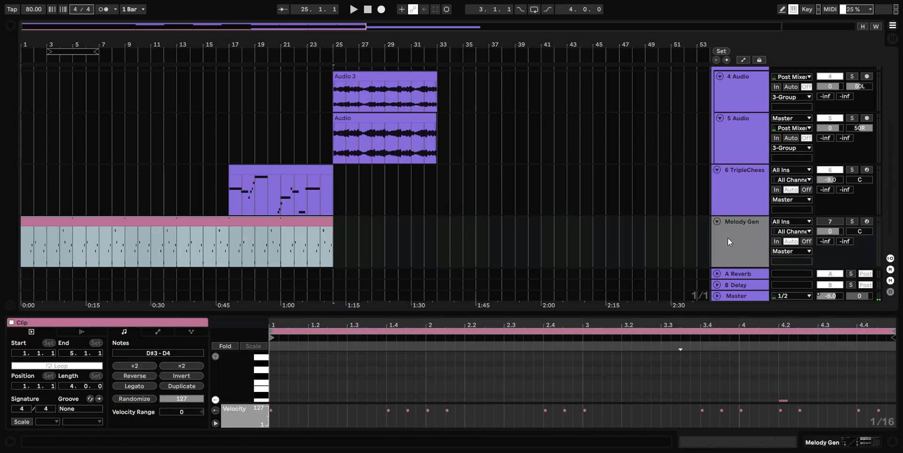
click(727, 238)
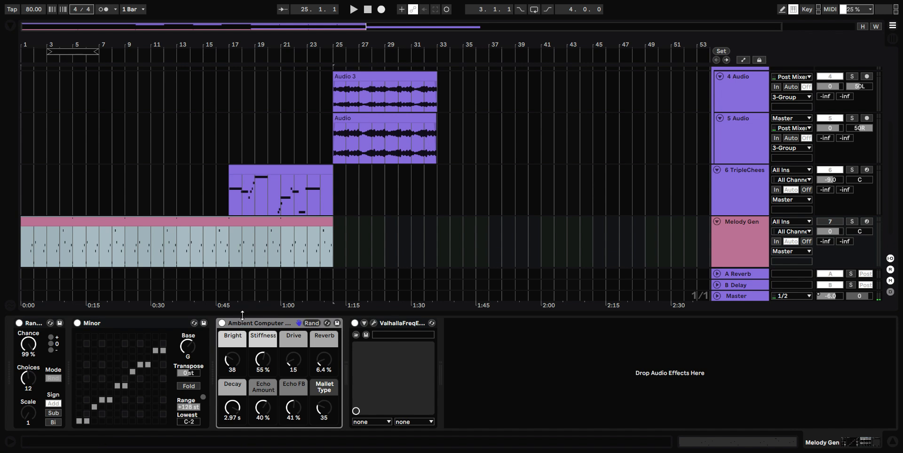
drag(243, 316, 244, 381)
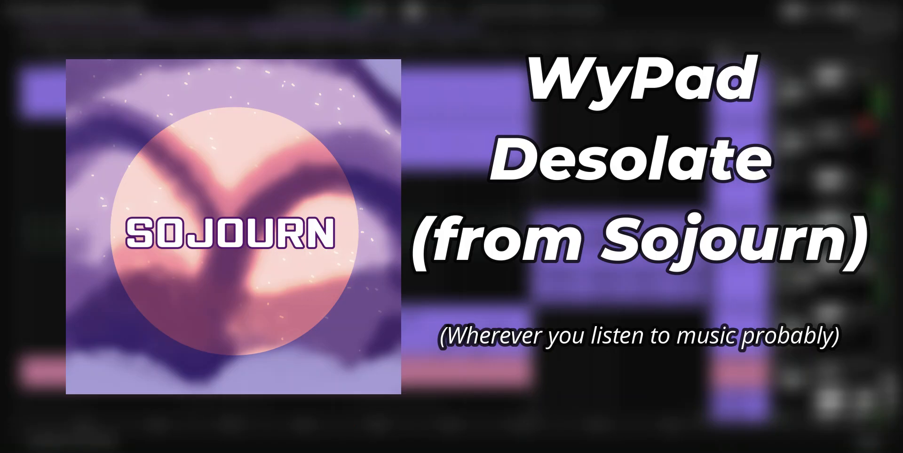